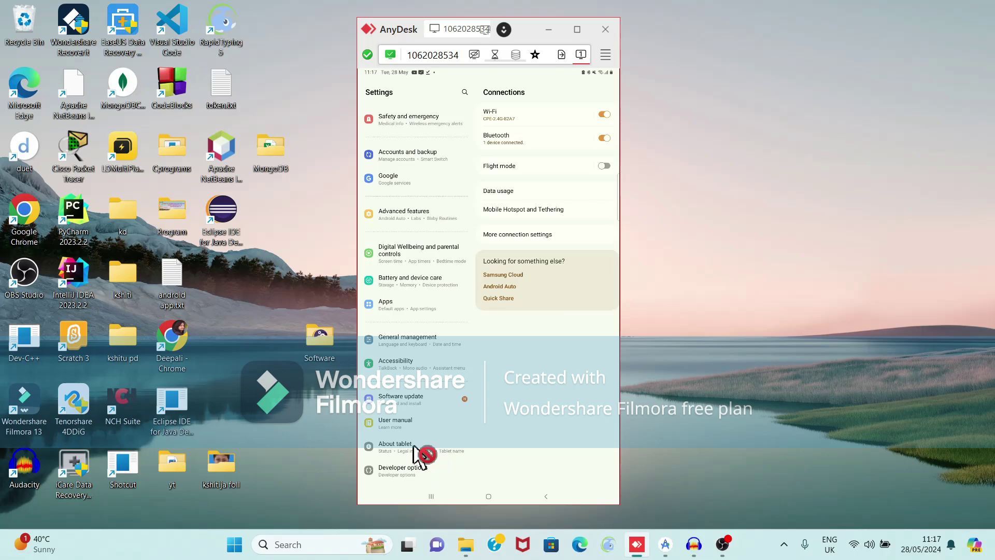
Step: Open the tablet's About tablet > Software information page to show Android version 12 details
left_click(419, 456)
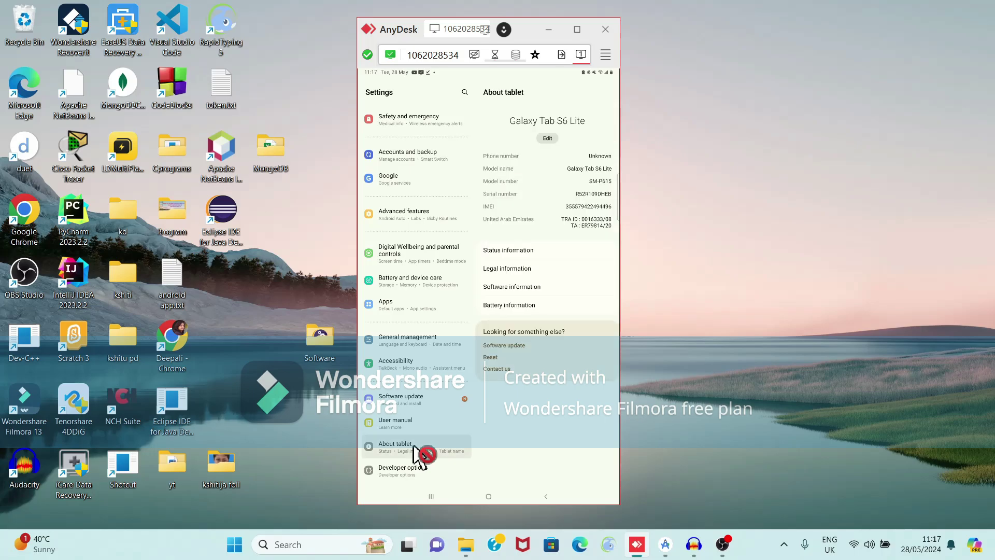
left_click(538, 288)
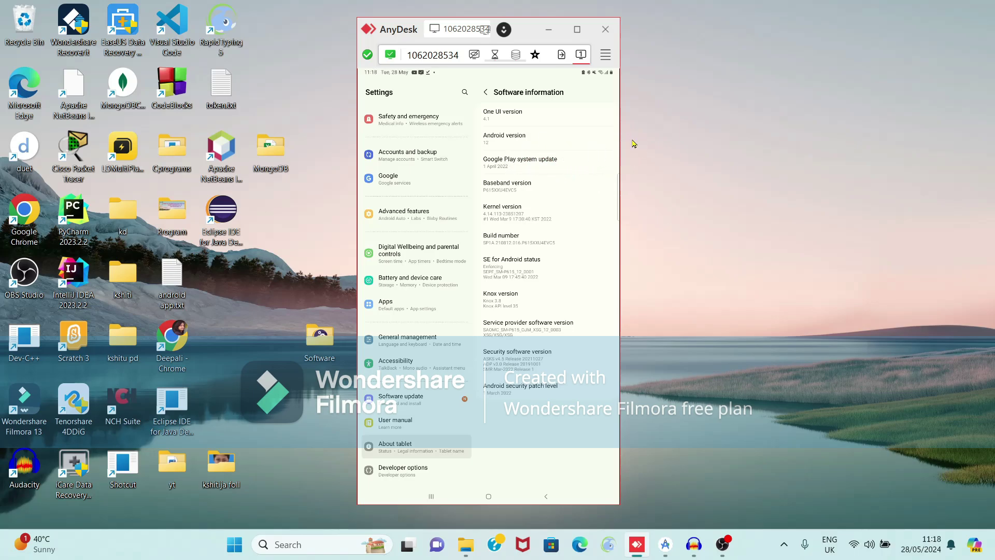
left_click(537, 240)
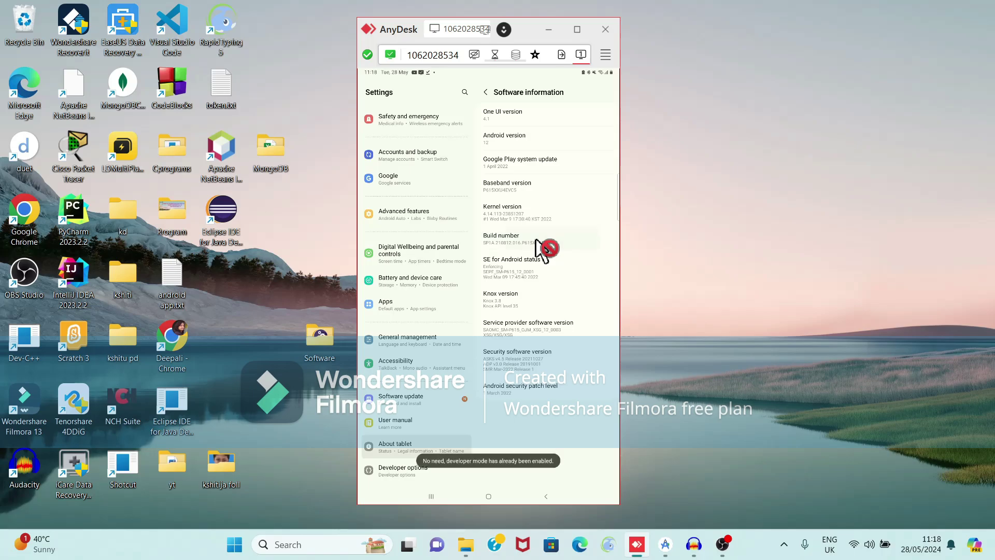
left_click(536, 240)
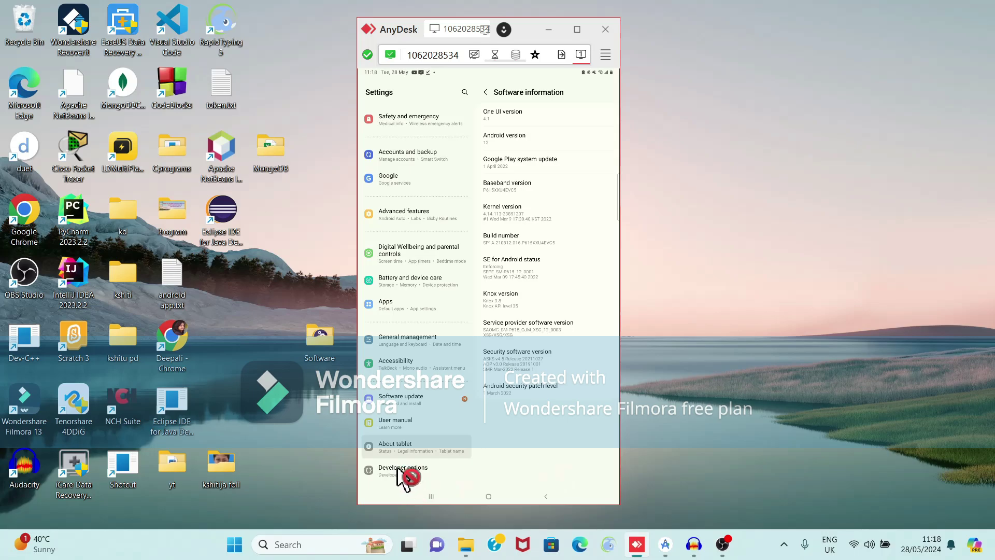
Step: Switch on Wireless debugging in the tablet's Developer options, open its page, then minimize AnyDesk
scroll(403, 477, "down", 2)
left_click(402, 471)
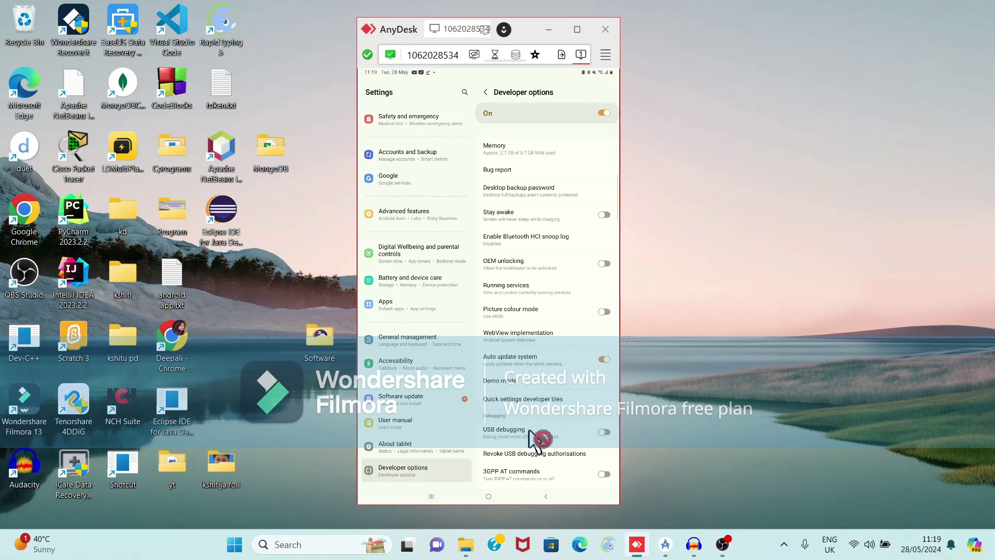
left_click_drag(540, 440, 575, 238)
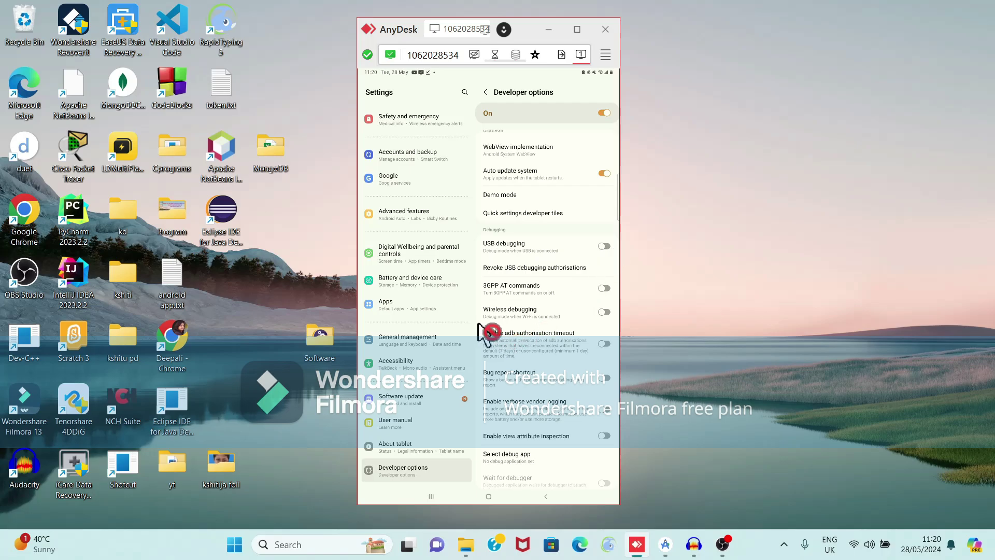
left_click(604, 313)
left_click(604, 313)
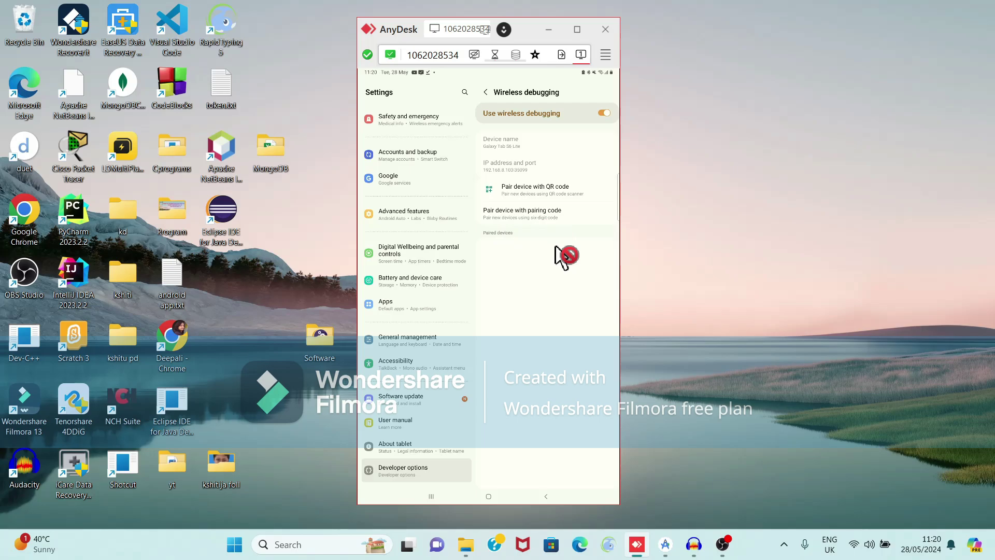
left_click(637, 544)
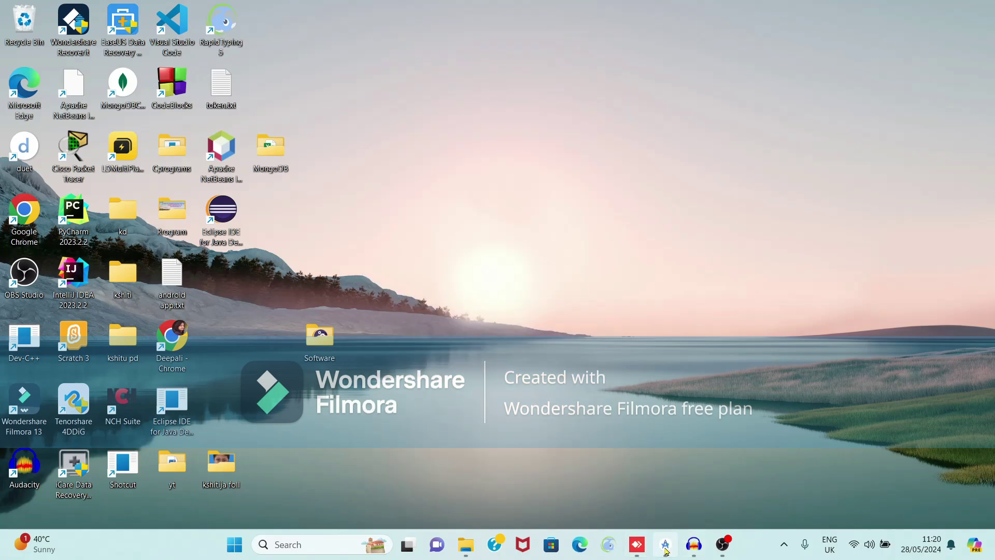
Step: Bring Android Studio forward with Device Manager listing the Pixel Fold API 30 virtual device
left_click(666, 544)
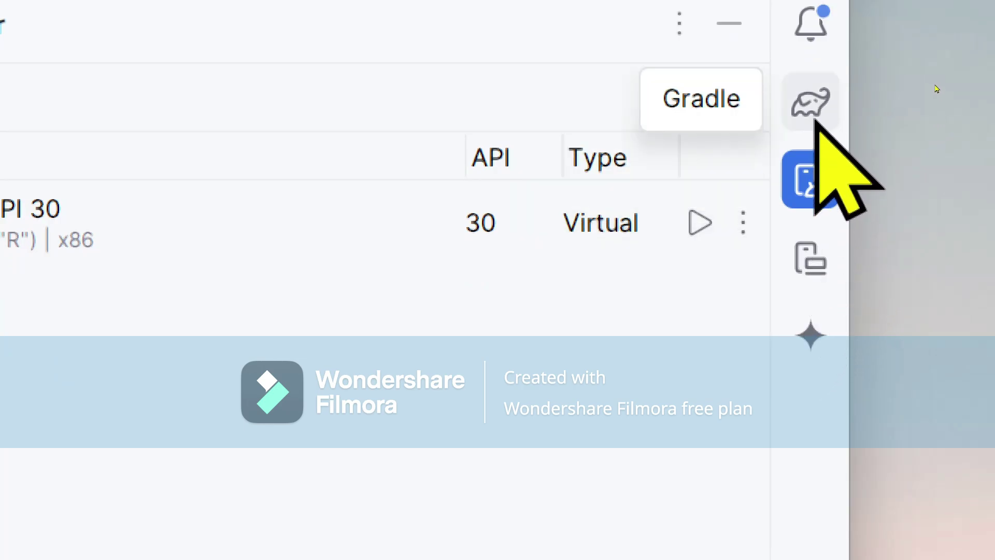
left_click(814, 174)
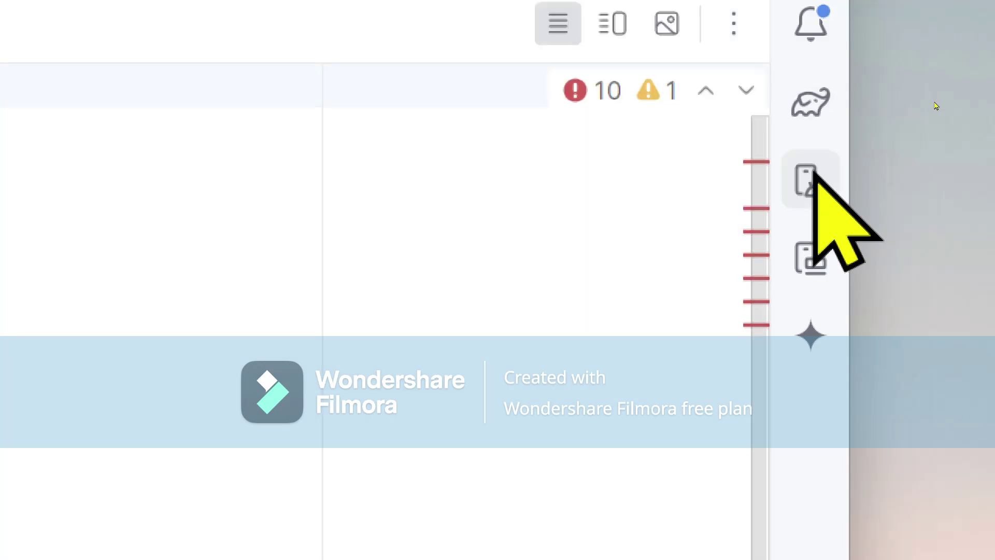
left_click(809, 179)
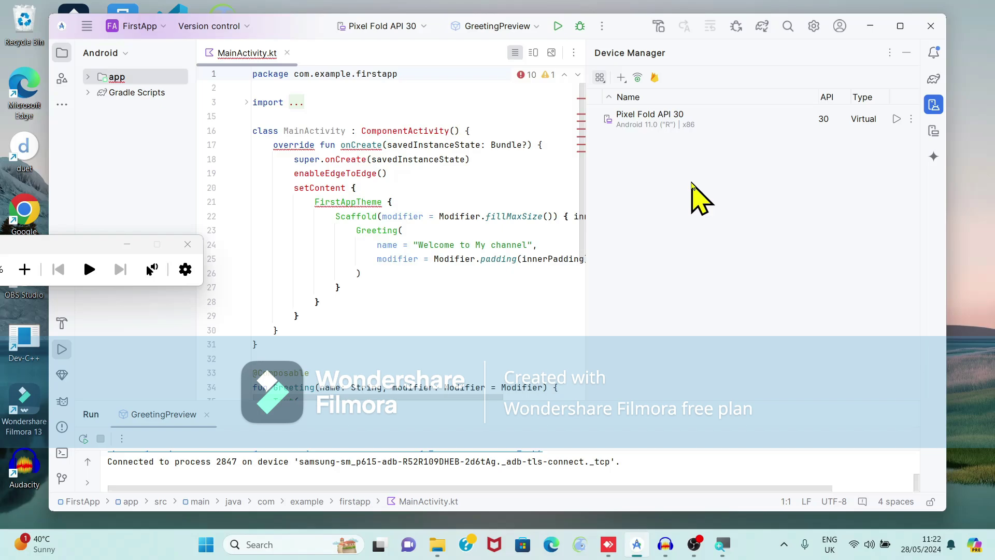
Step: Start Pair Devices Using Wi-Fi and switch to the tablet to scan the QR code
left_click(637, 78)
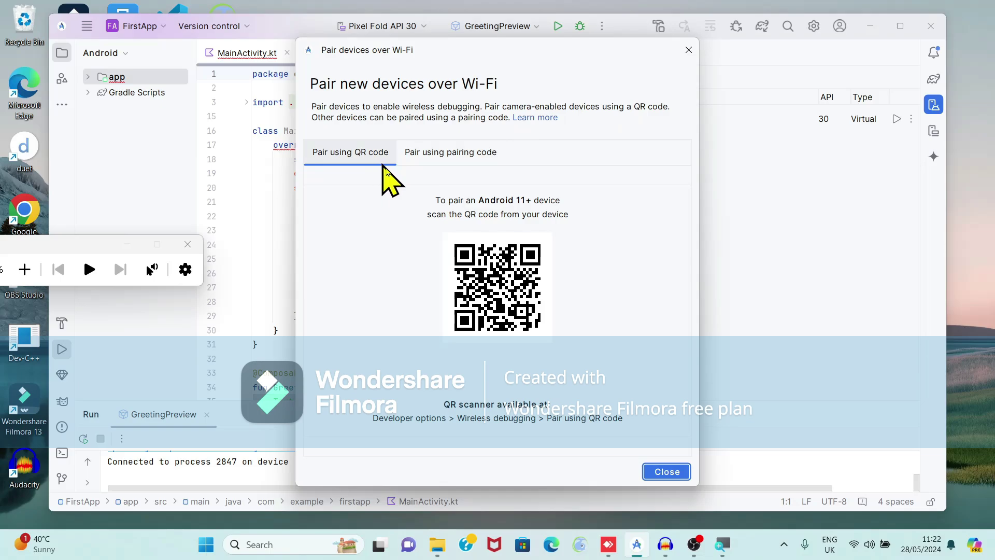
key("alt+Tab")
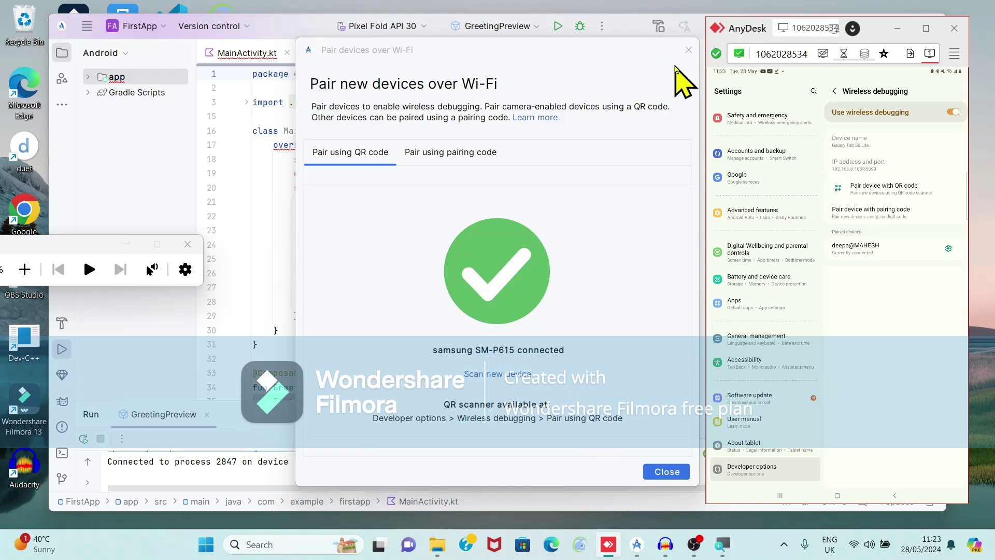
Step: Close the Wi-Fi pairing dialog and confirm samsung SM-P615 appears as a connected physical device
left_click(689, 50)
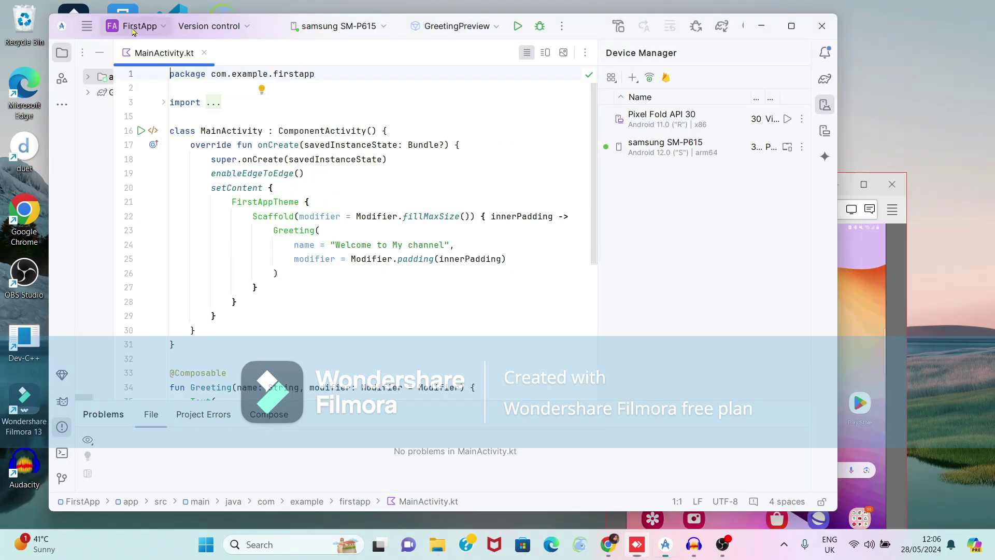
left_click(136, 26)
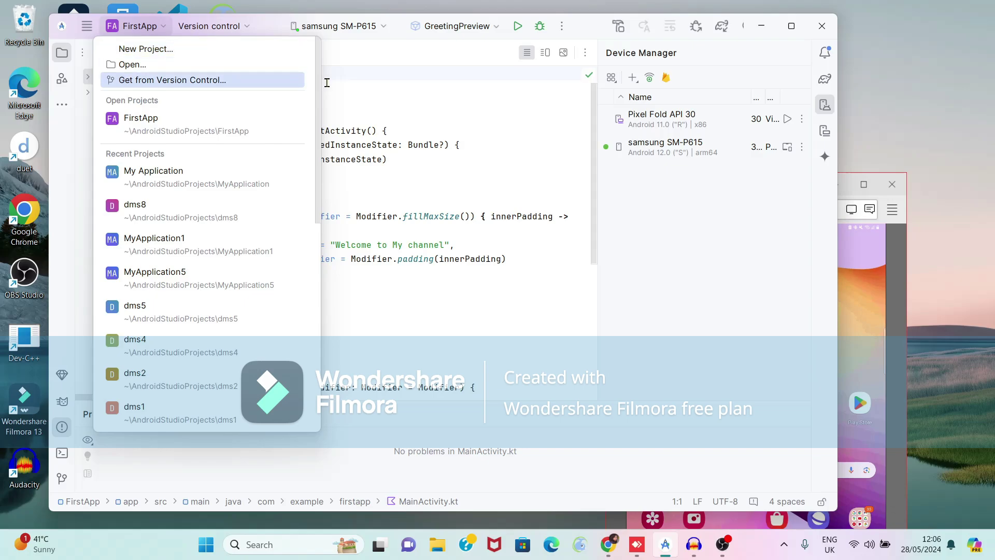
left_click(631, 182)
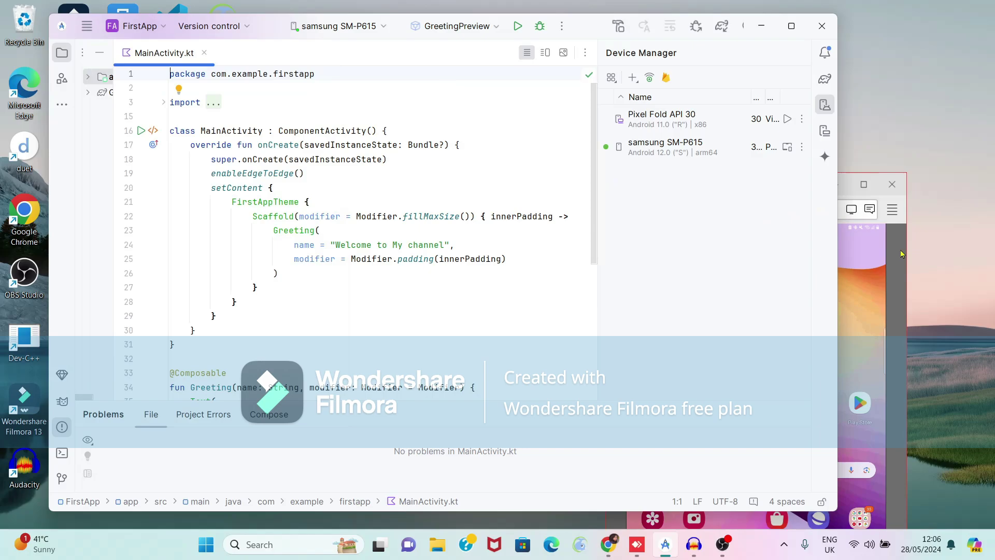
left_click(933, 251)
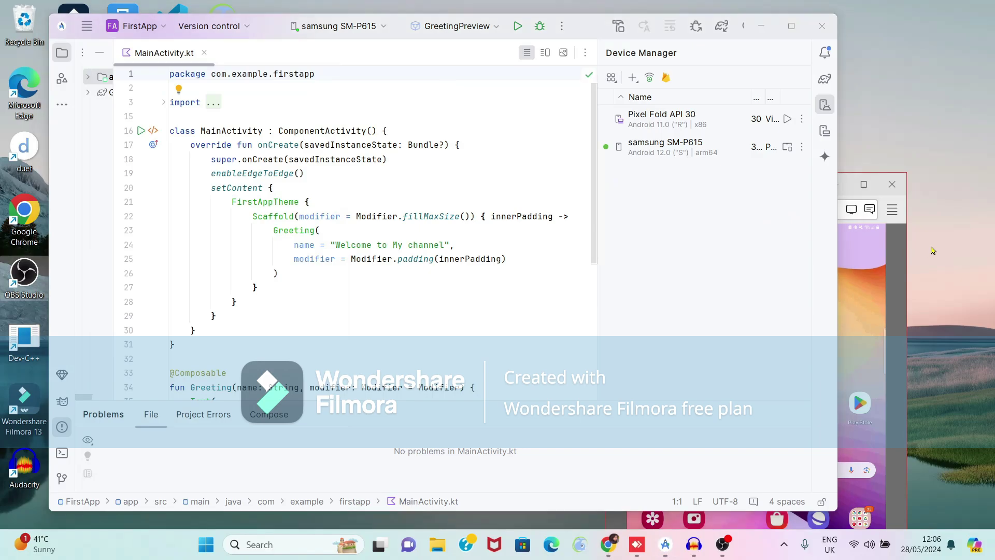
Step: Place the tablet's remote view beside a narrowed Android Studio and widen the code editor
left_click(744, 44)
left_click_drag(589, 171, 650, 161)
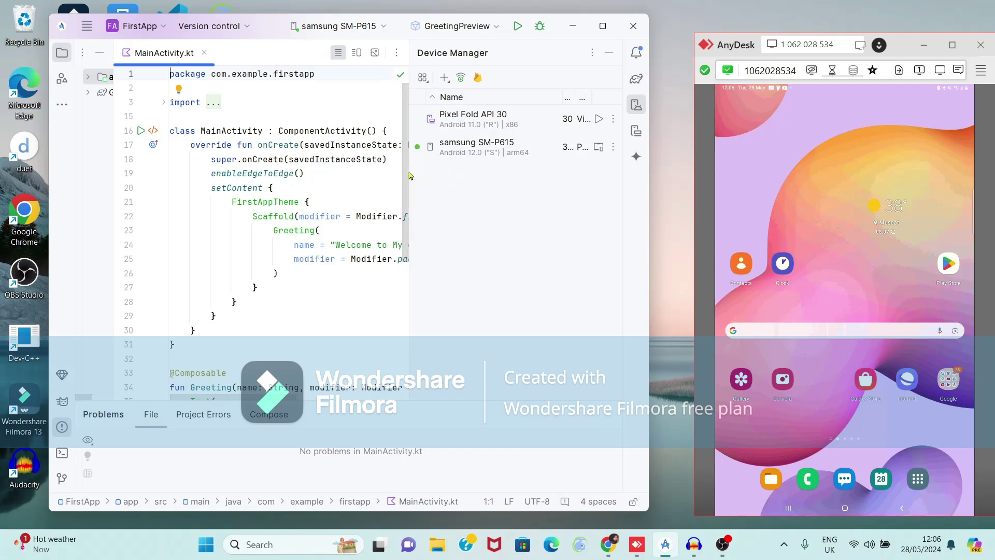
left_click_drag(405, 177, 449, 182)
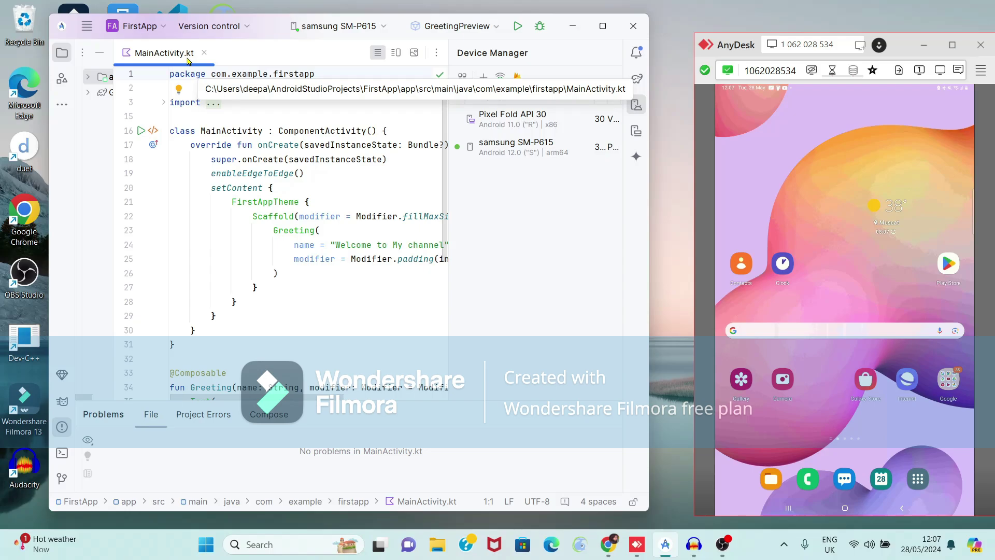
Step: Run FirstApp on the samsung SM-P615 so it shows 'Hello Welcome to My channel!'
left_click(518, 26)
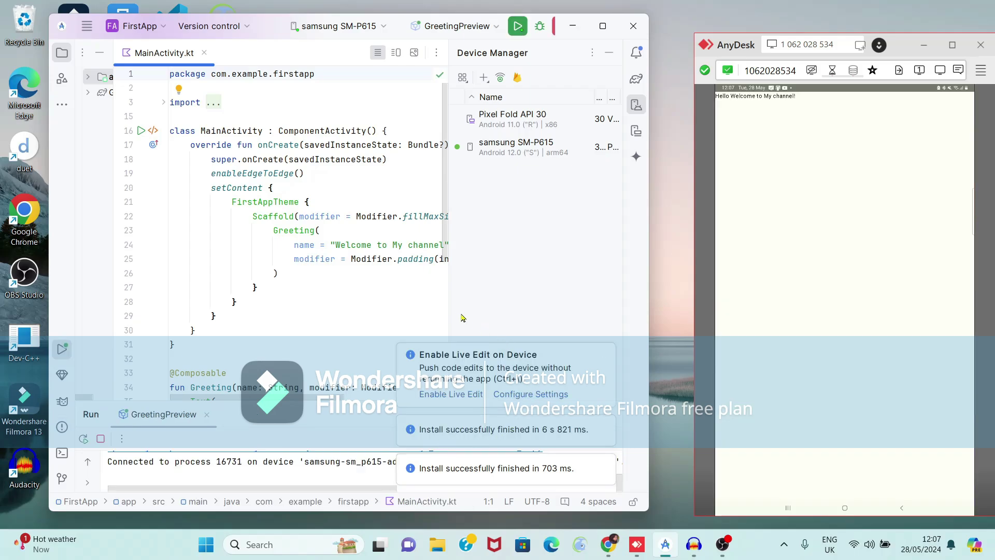
left_click_drag(449, 300, 519, 294)
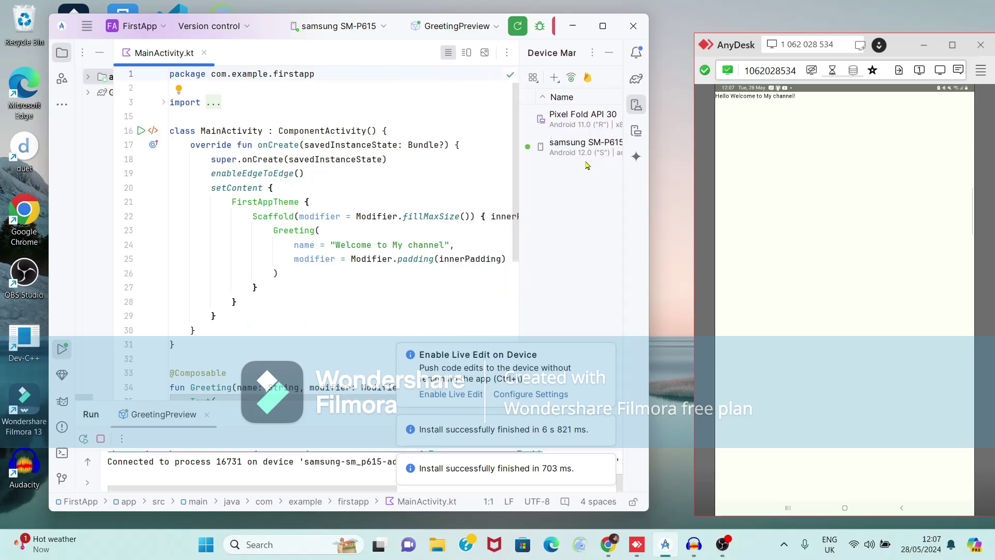
left_click(811, 109)
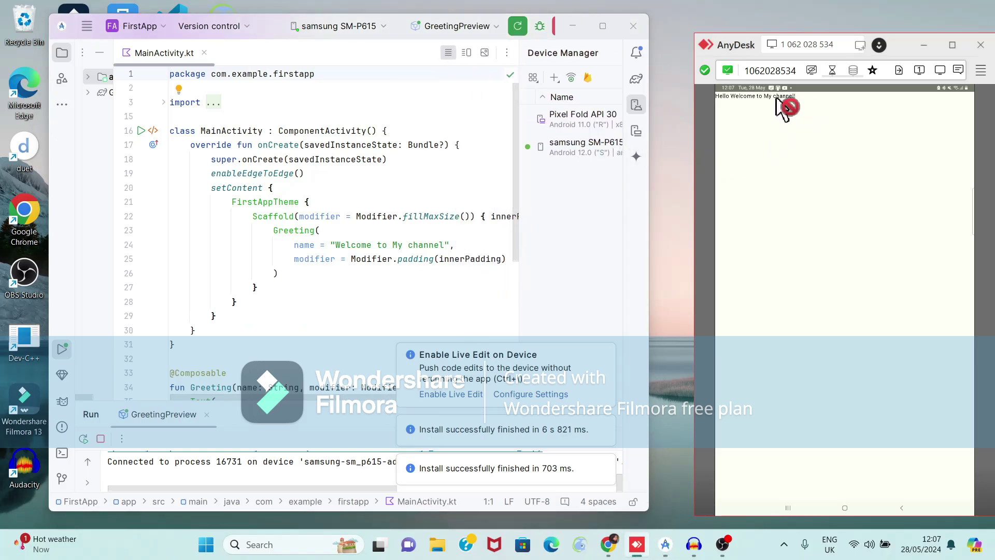
left_click(516, 220)
scroll(505, 269, "down", 4)
Step: Highlight the Greeting's Hello text in MainActivity.kt without editing it, then focus the tablet view
scroll(502, 302, "down", 2)
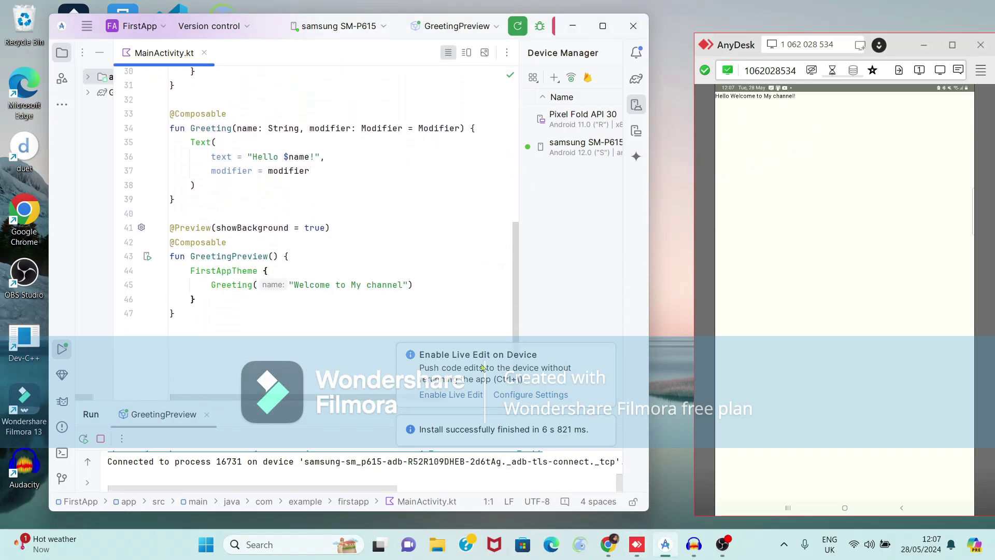
left_click_drag(409, 292, 289, 284)
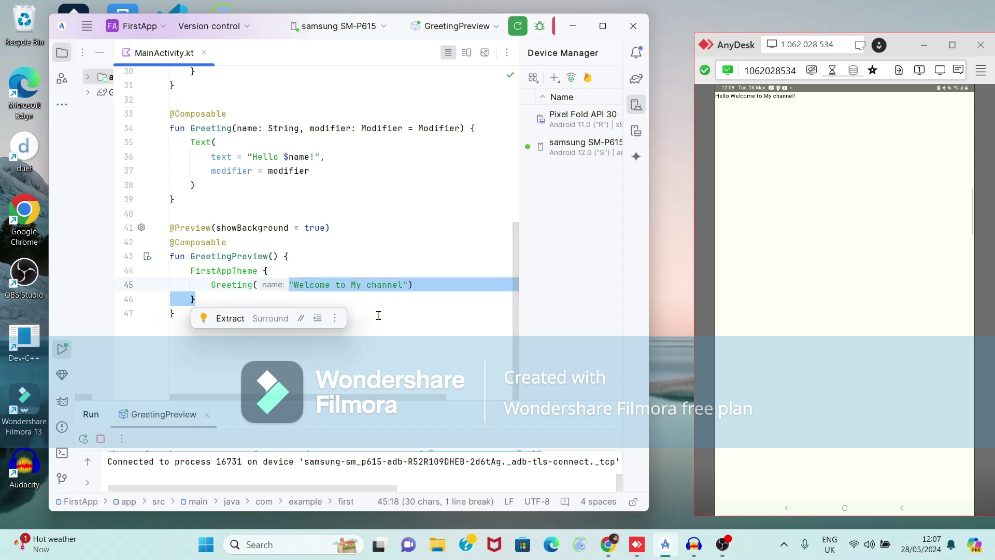
left_click_drag(248, 156, 282, 157)
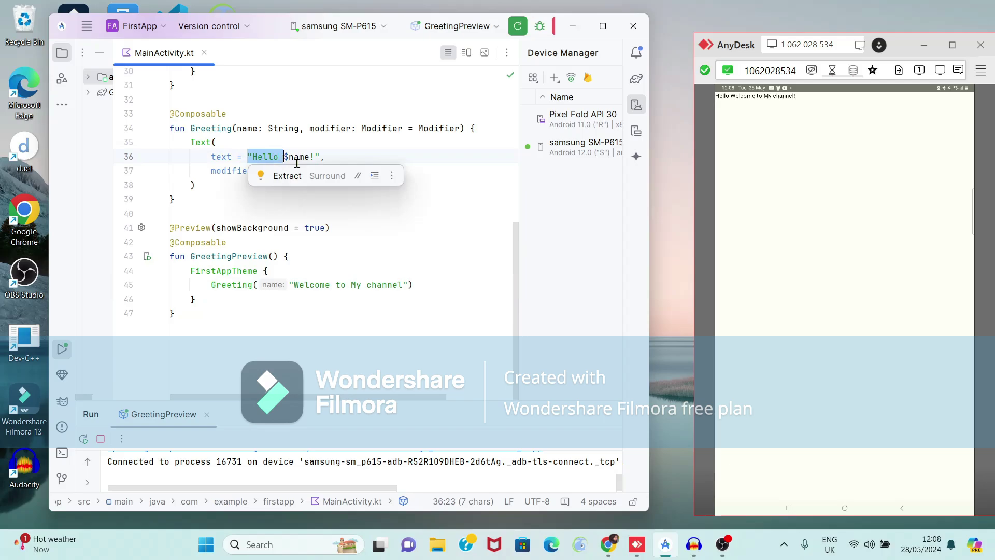
left_click(424, 272)
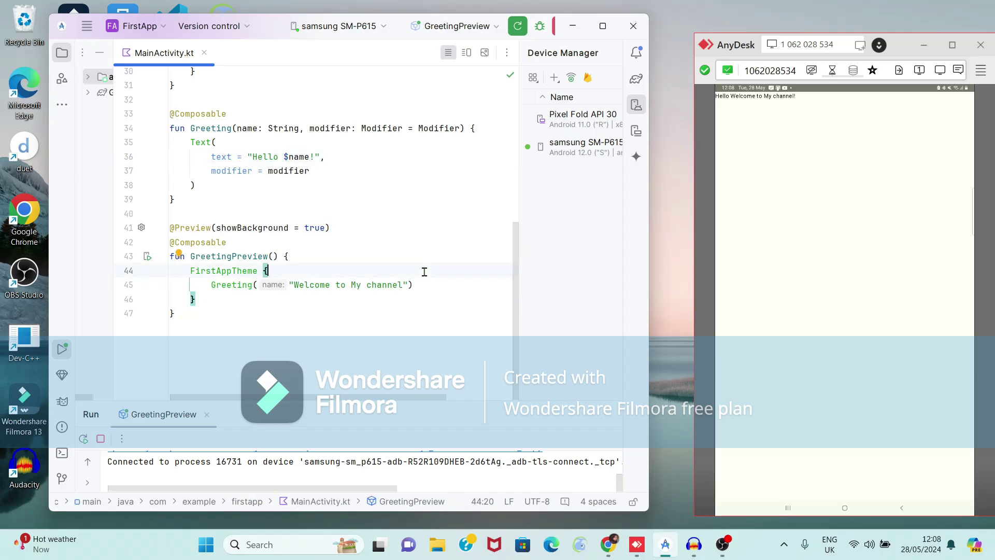
left_click(812, 107)
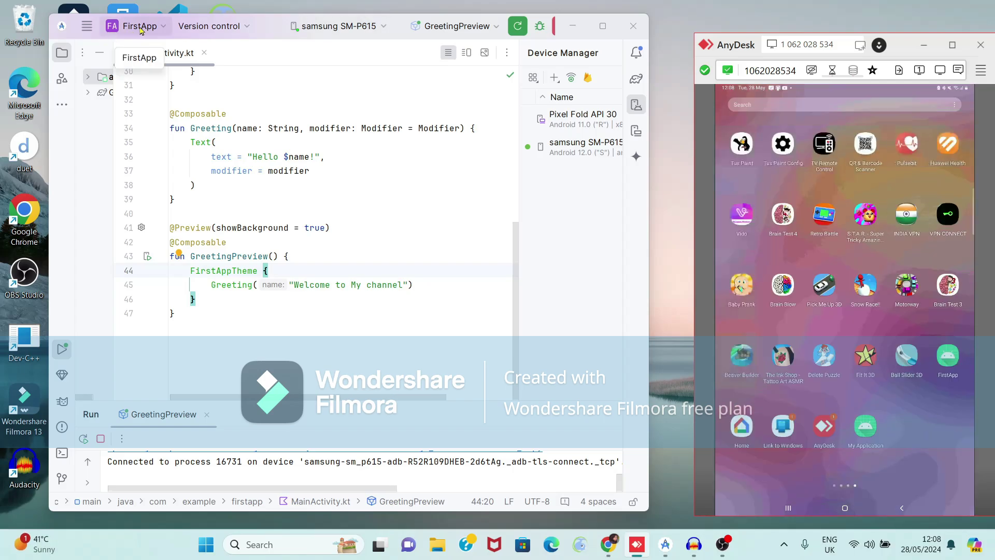
Step: Launch FirstApp on the tablet and resize Android Studio and its Device Manager panel
left_click(949, 379)
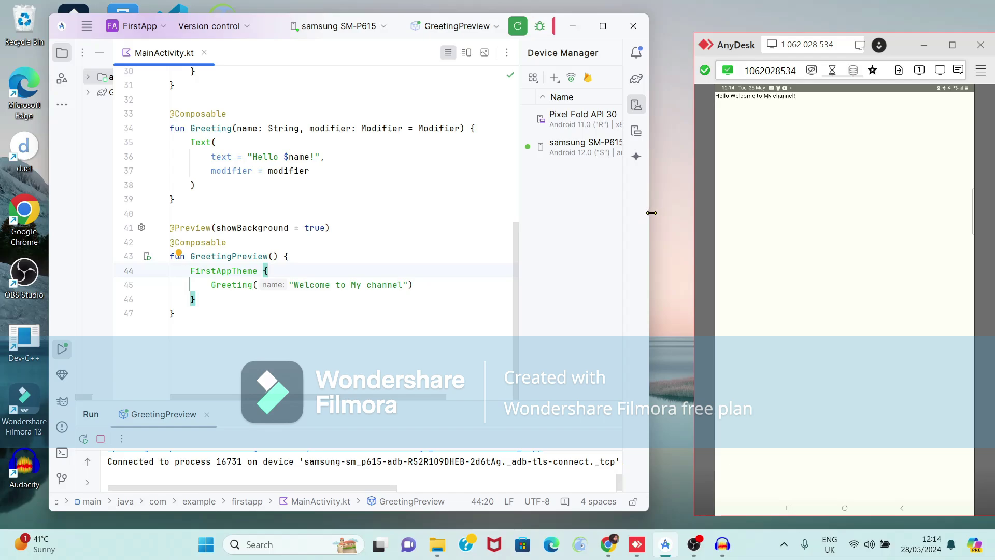
left_click_drag(648, 211, 680, 213)
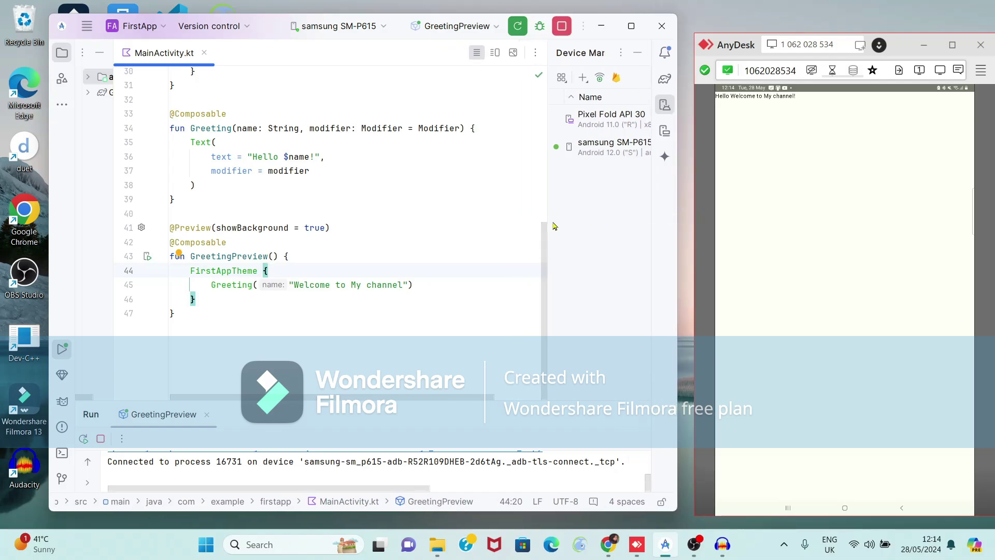
left_click_drag(547, 217, 493, 224)
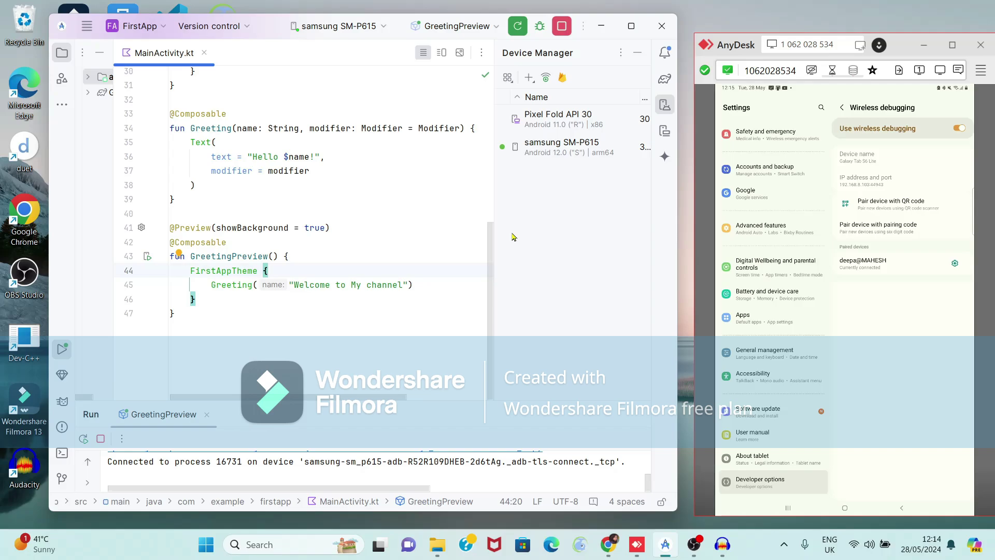
Step: Forget the paired PC in the tablet's Wireless debugging settings
left_click(957, 270)
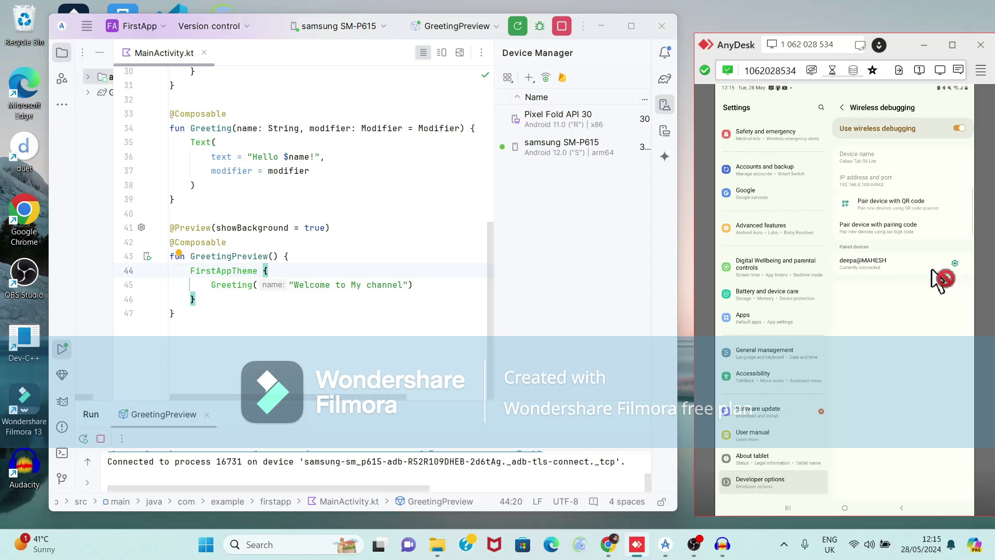
left_click(911, 266)
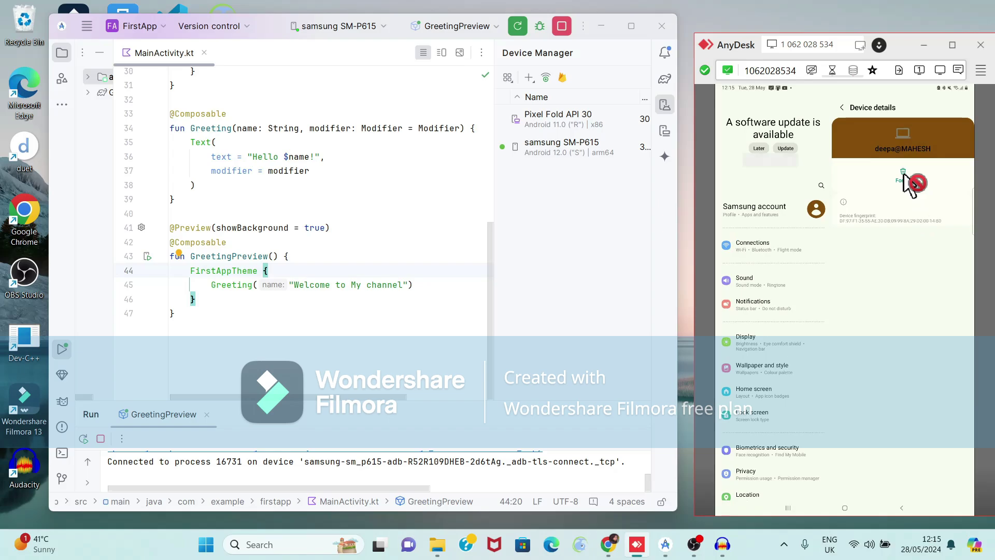
left_click(904, 175)
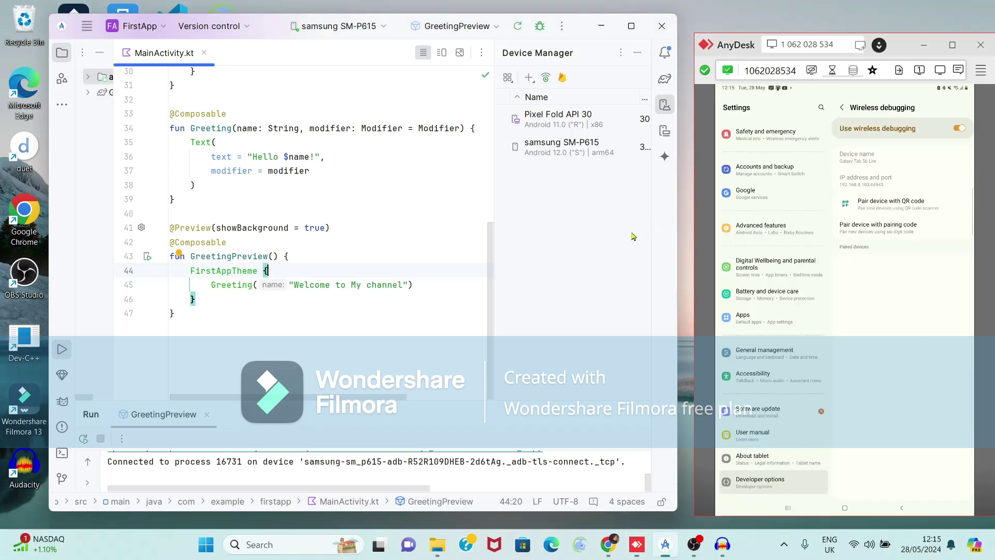